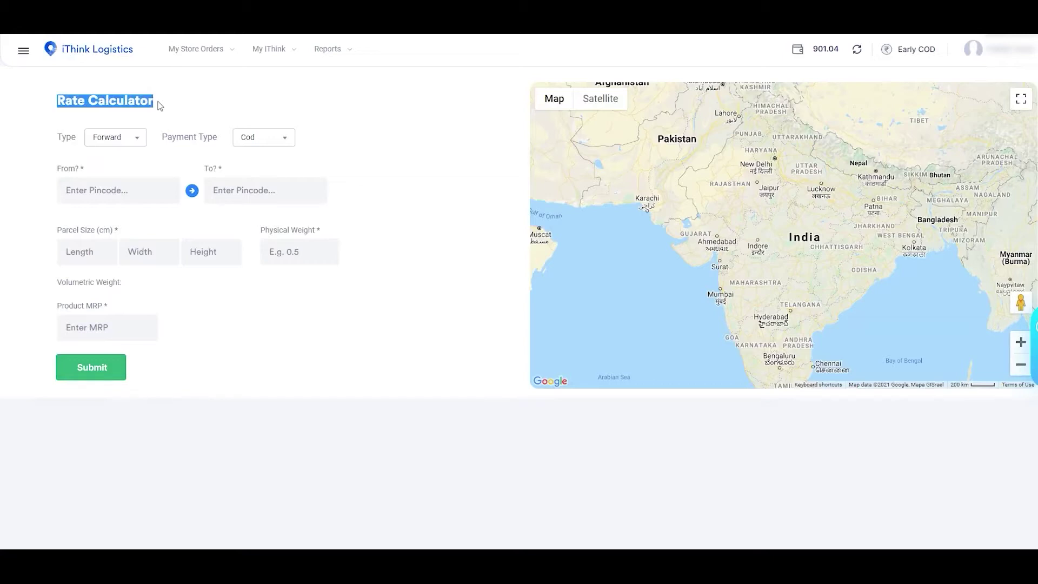
click(160, 105)
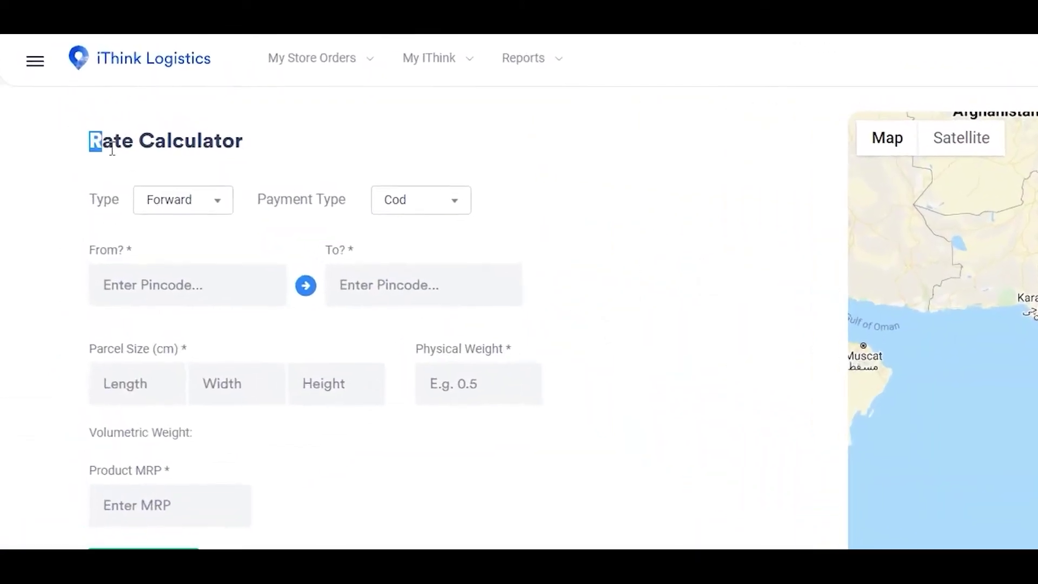
drag(57, 100, 118, 106)
drag(188, 150, 254, 151)
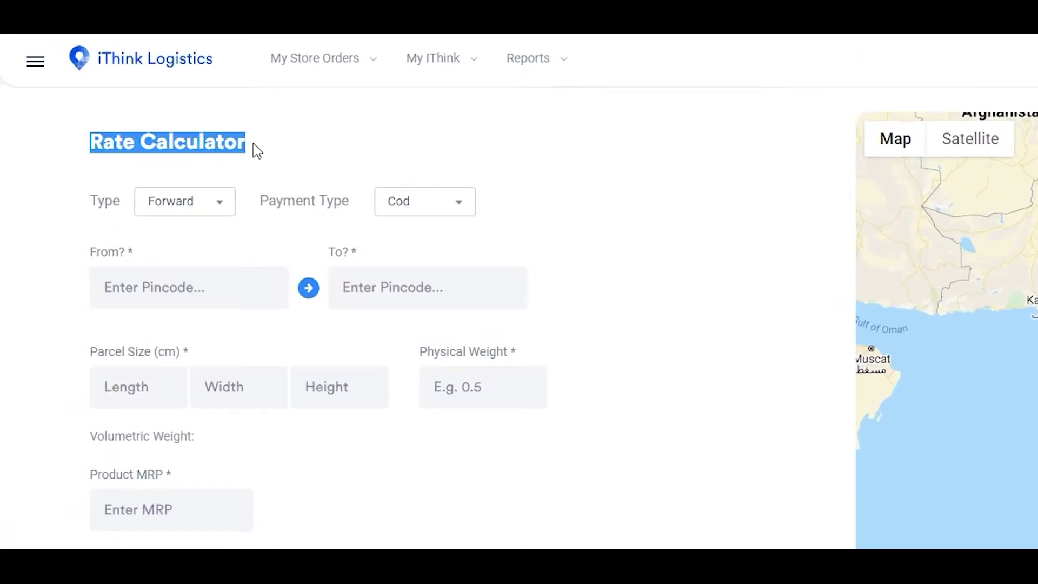
click(253, 144)
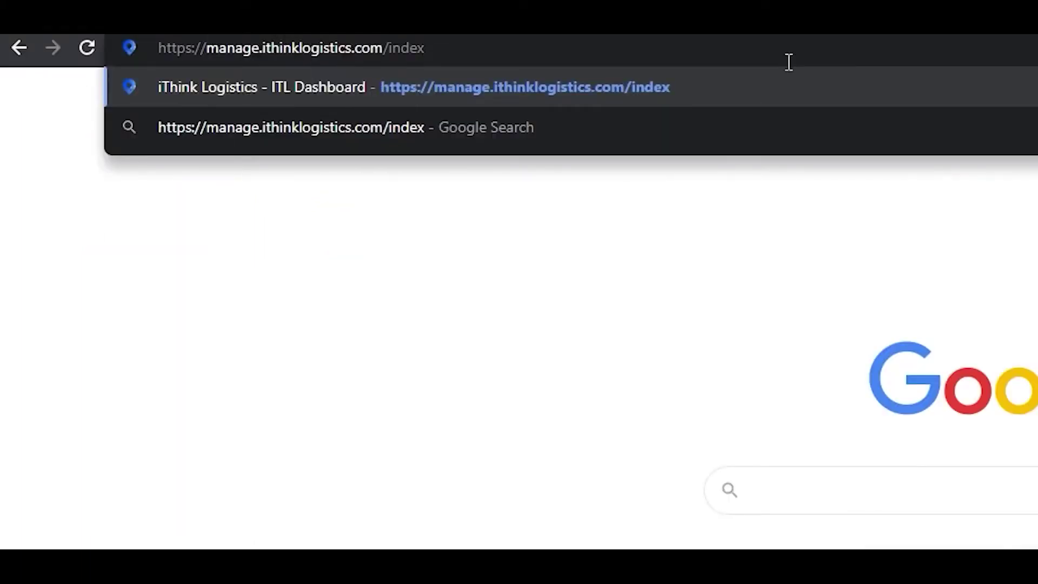
Open manage.ithinklogistics.com/index and log in to the ITL account with the prefilled credentials
key(Return)
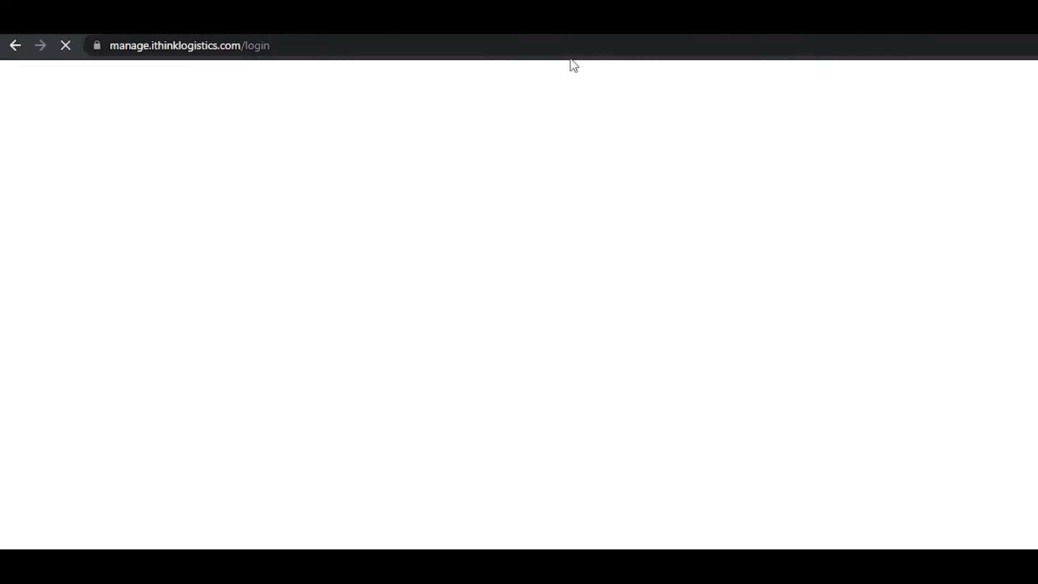
drag(567, 174, 713, 187)
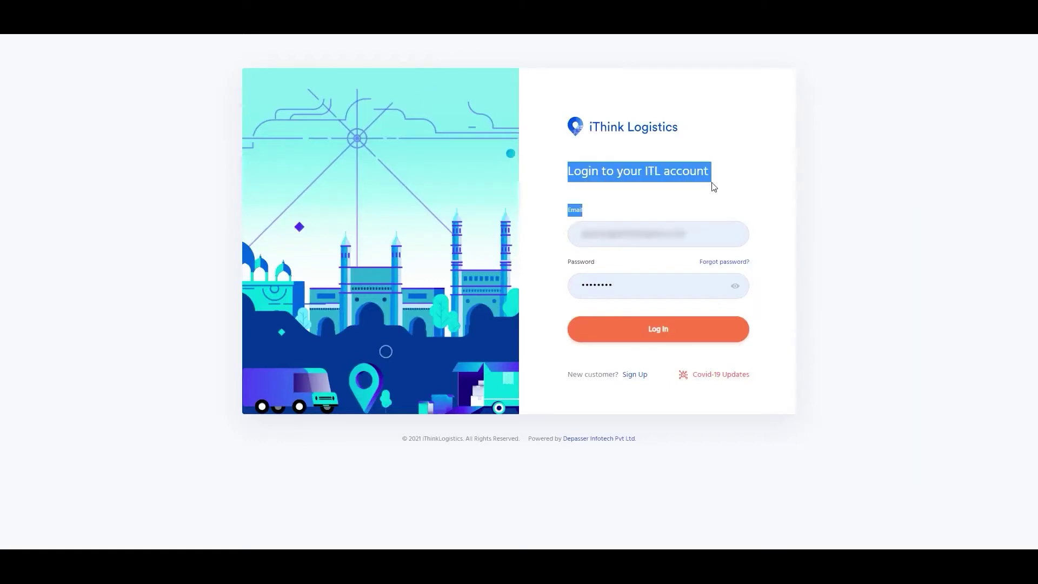
click(691, 182)
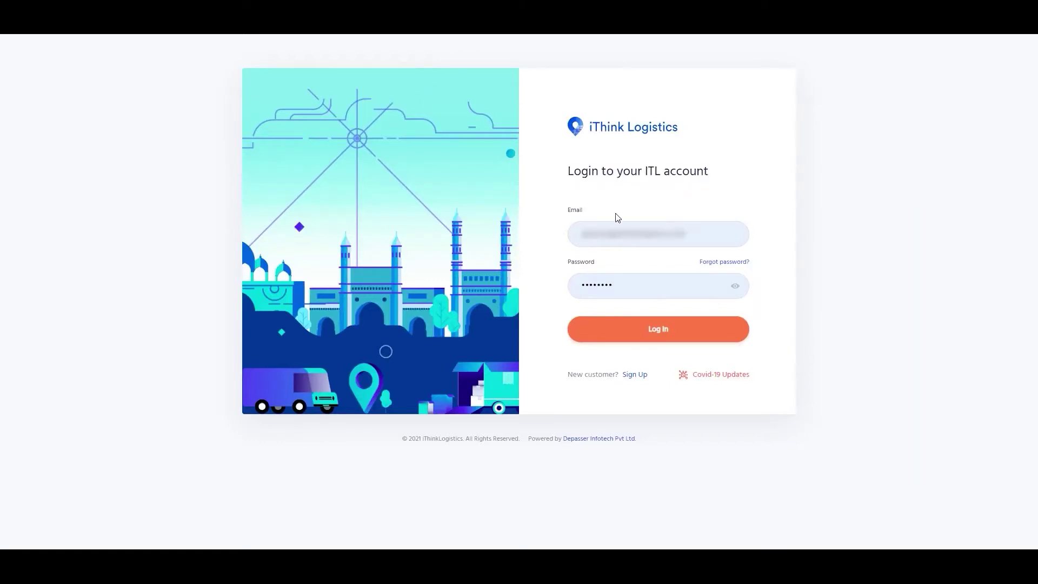
drag(568, 209, 589, 211)
drag(567, 261, 598, 268)
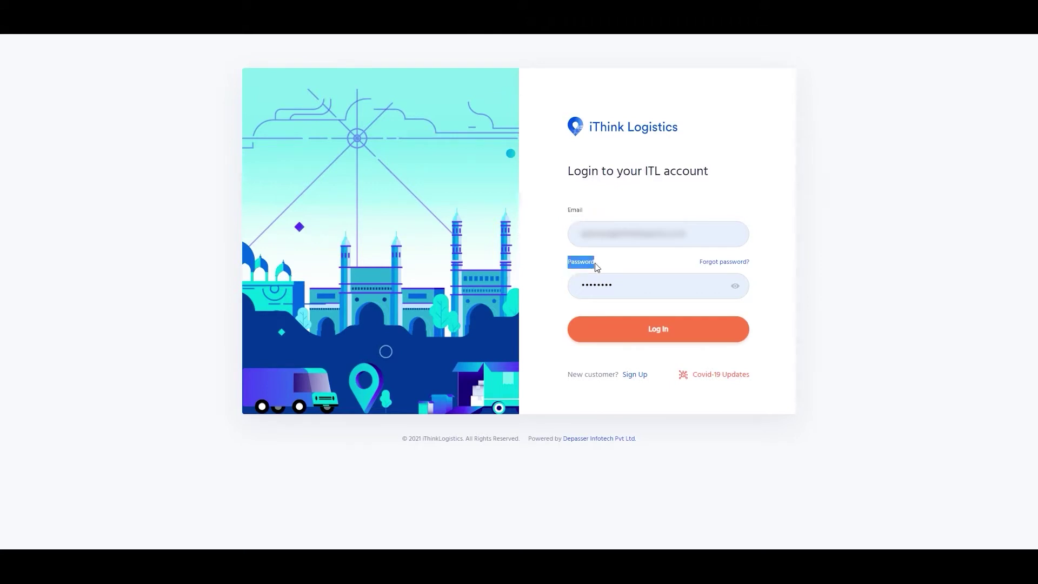
click(640, 335)
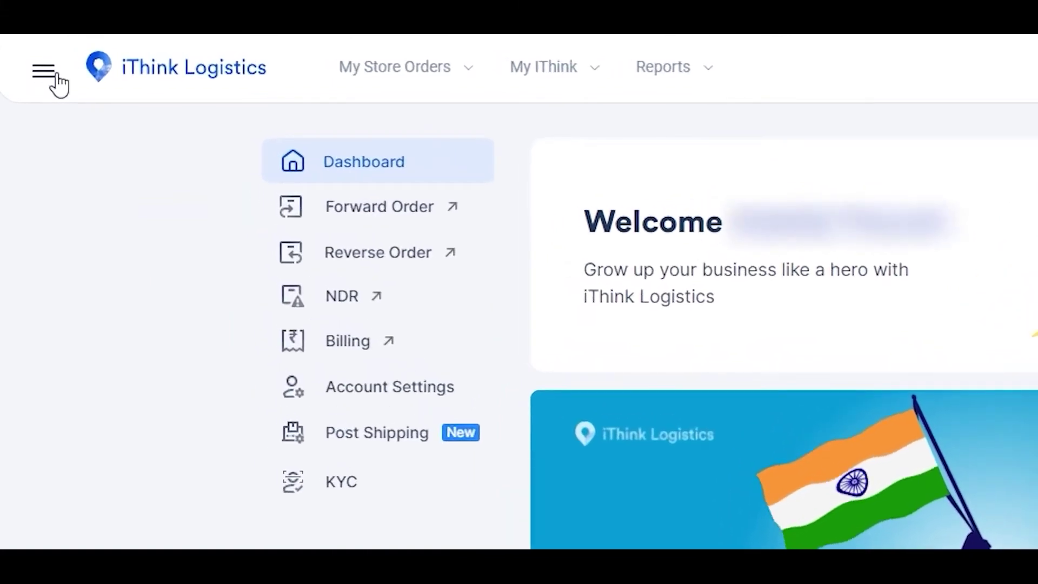
Open the Rate Calculator from the Tools section of the main navigation
click(44, 70)
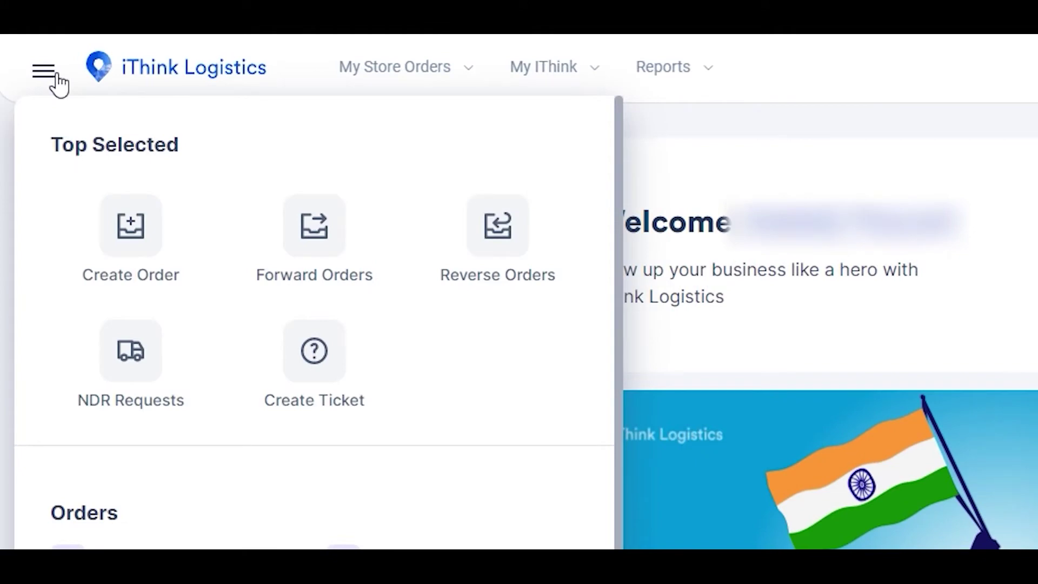
scroll(162, 309, down, 10)
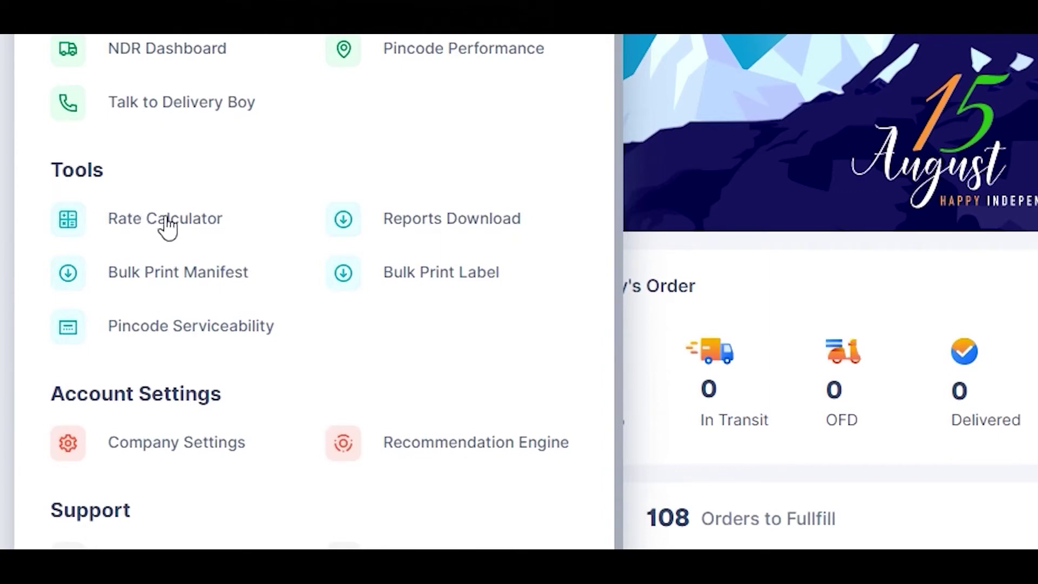
click(145, 231)
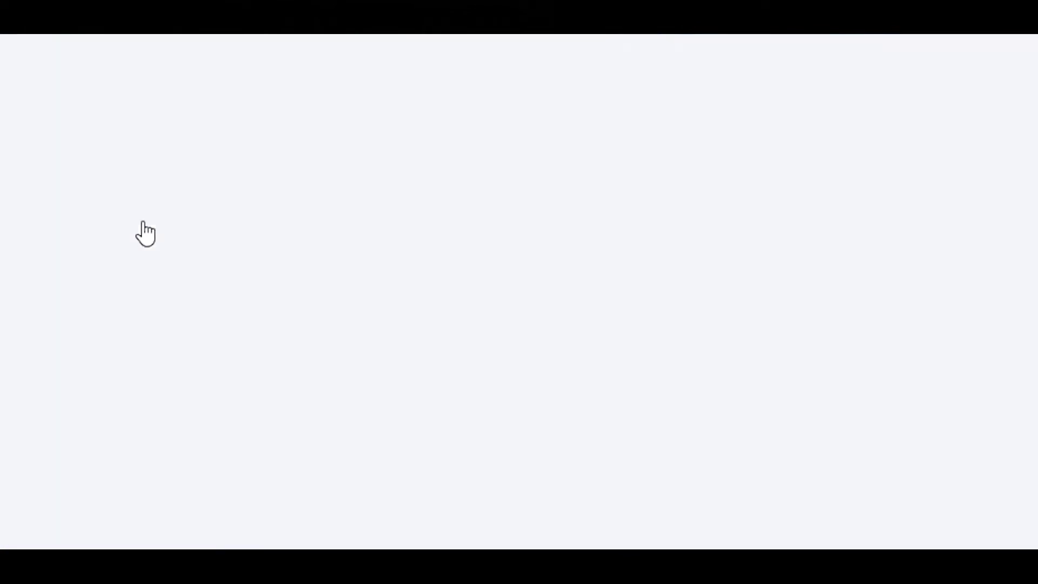
drag(56, 103, 157, 107)
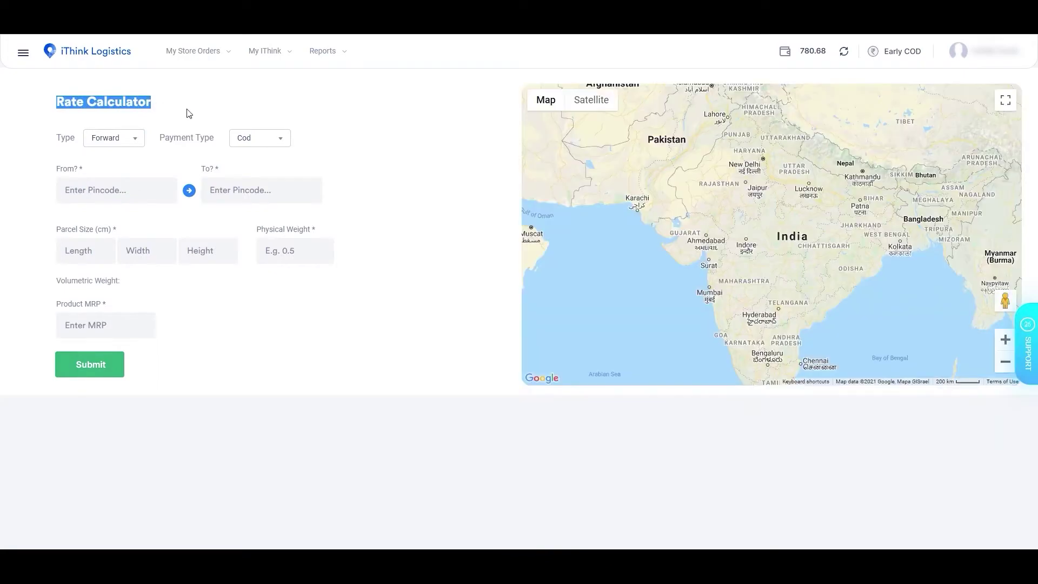
click(189, 113)
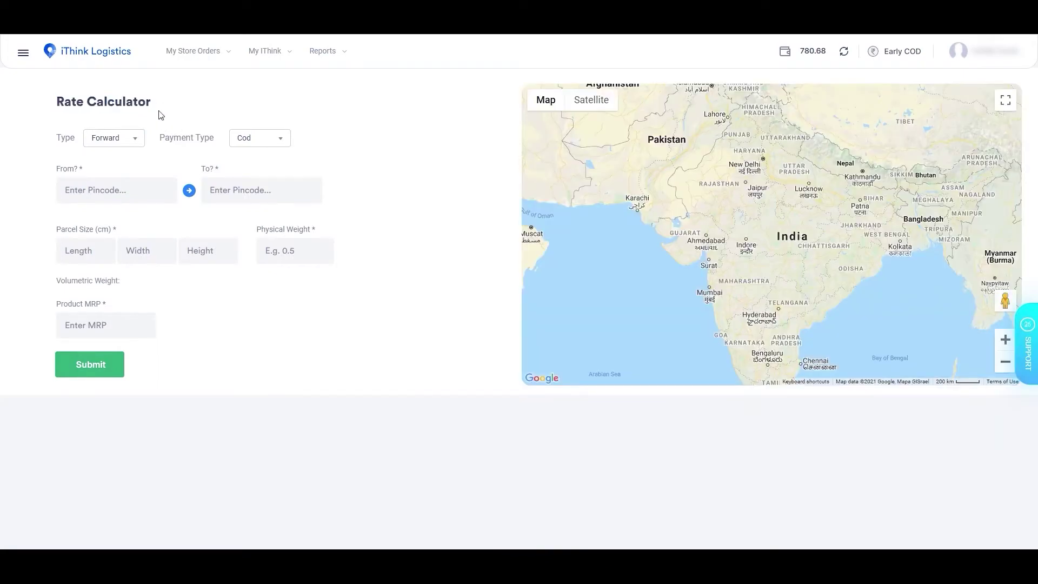
Look through the shipment type choices, try Reverse, and settle on Forward
drag(54, 139, 80, 142)
click(106, 140)
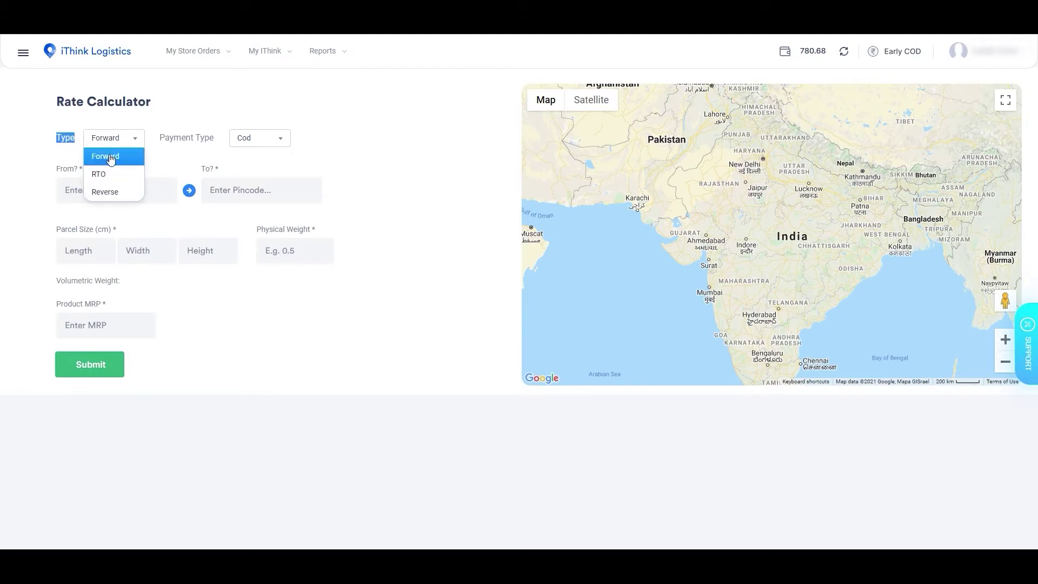
click(113, 160)
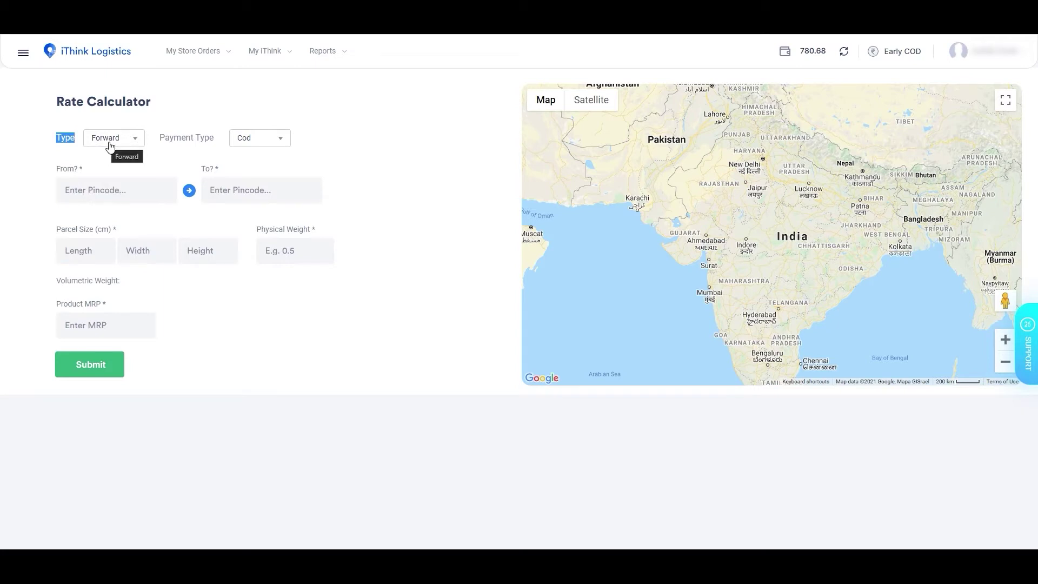
click(109, 145)
click(109, 194)
click(107, 144)
click(108, 158)
Choose Cod as the payment type for the shipment
drag(160, 141, 214, 141)
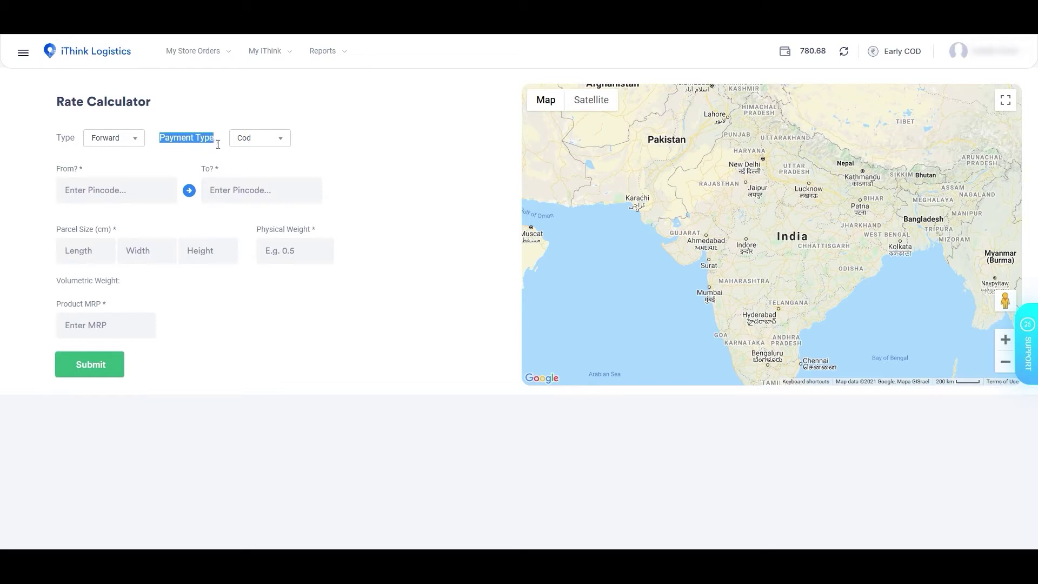
click(254, 142)
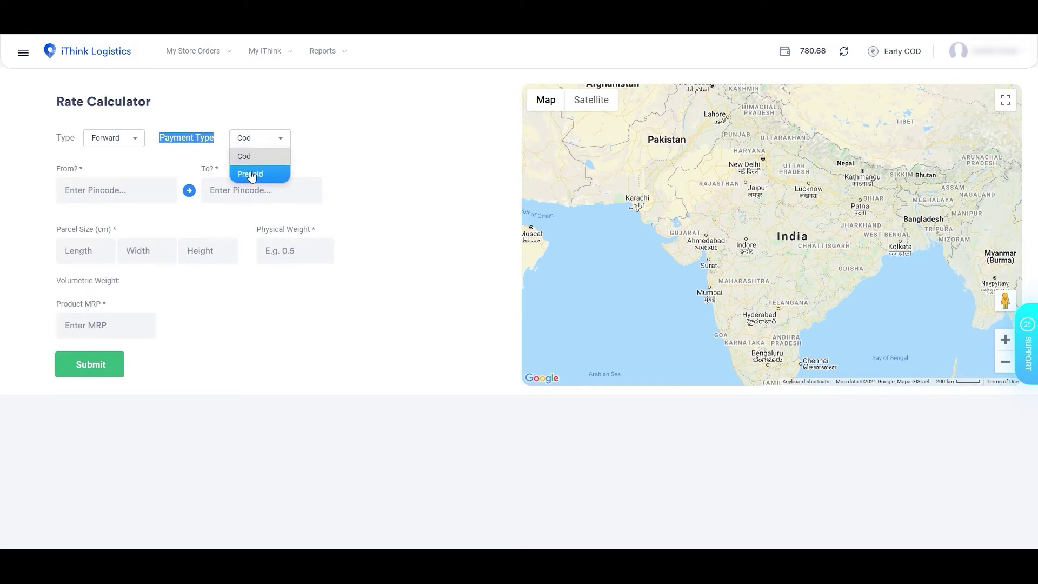
click(246, 157)
click(168, 165)
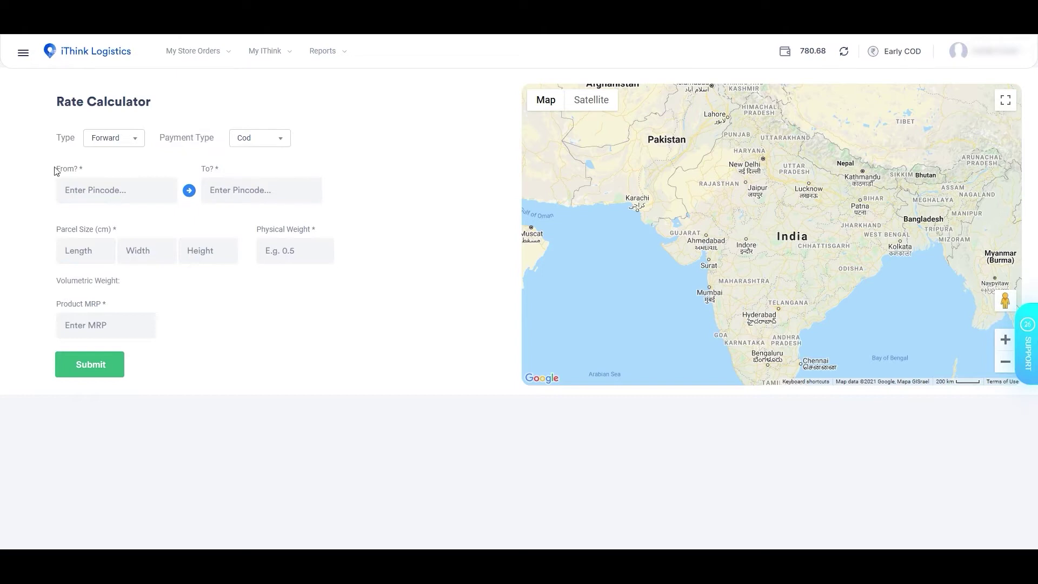
Enter 484555 as the origin pincode and 400004 as the destination pincode
drag(55, 170, 85, 171)
click(96, 196)
click(93, 212)
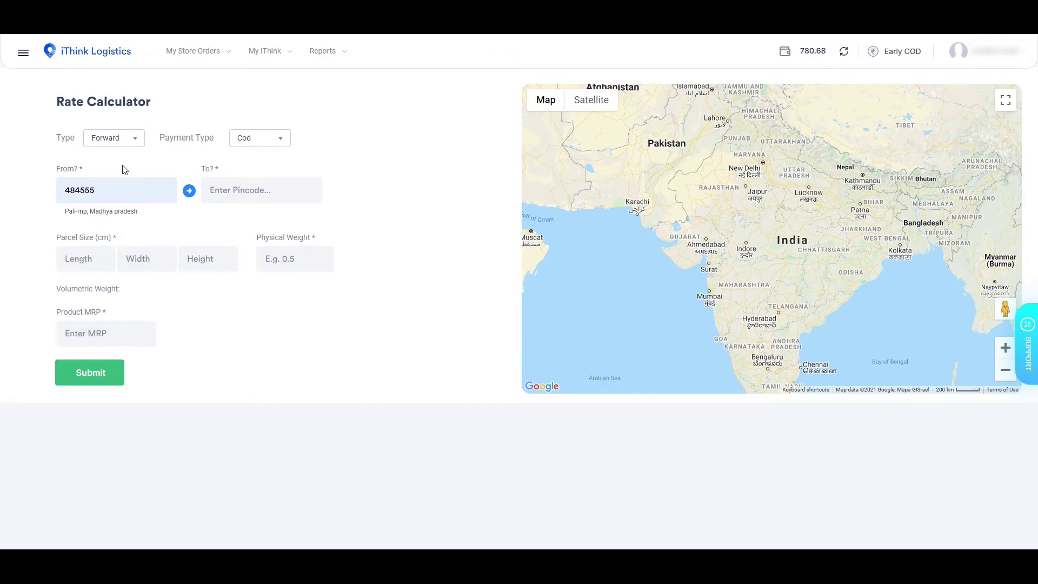
drag(220, 172, 204, 170)
text(400004)
click(241, 218)
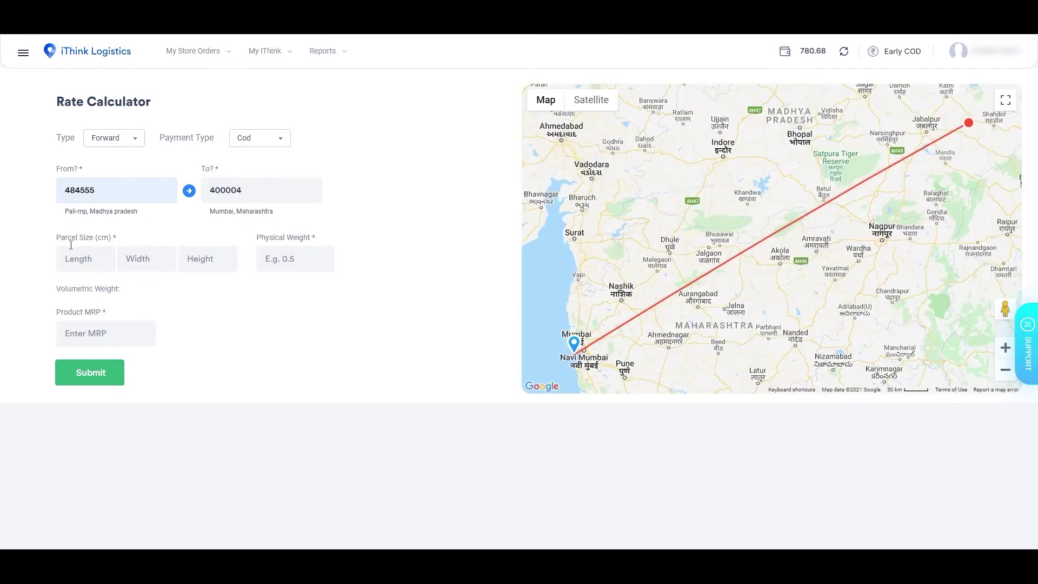
Set the parcel size to length 10, width 50 and height 10 cm, and the physical weight to 0.5
drag(56, 239, 121, 242)
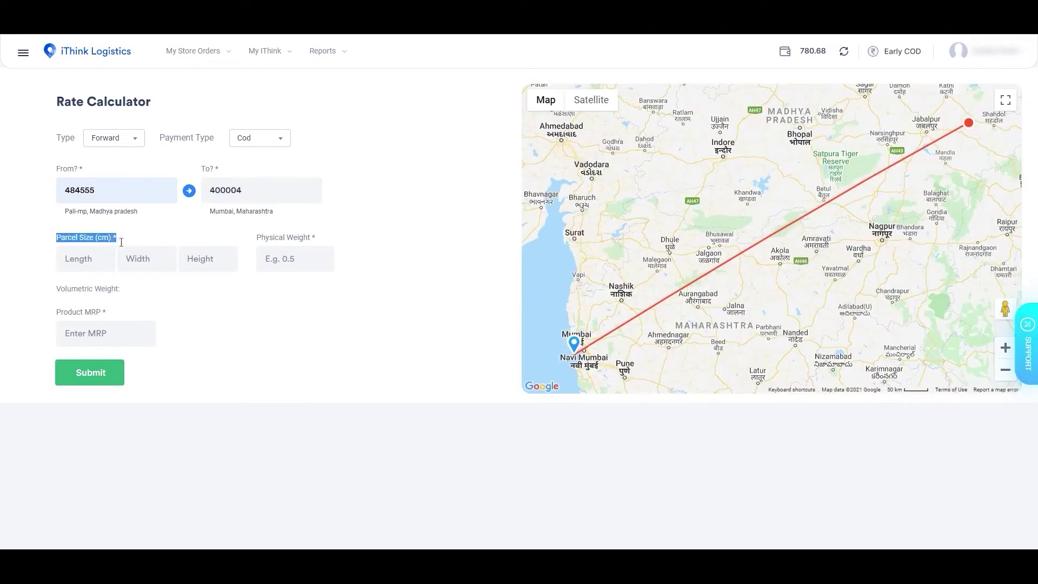
click(96, 257)
text(10)
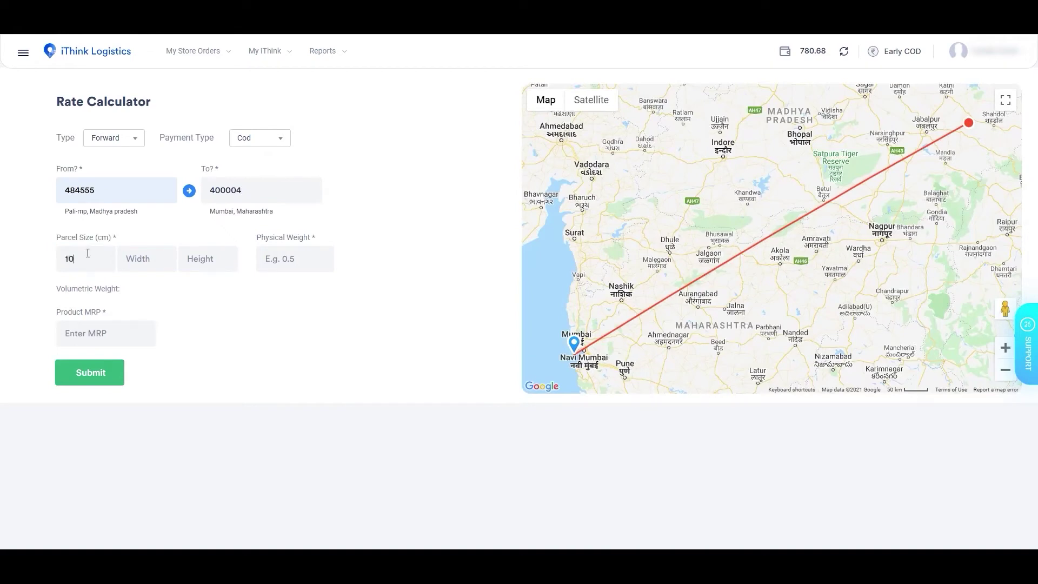
text(50)
click(194, 271)
text(10)
click(300, 259)
text(0.5)
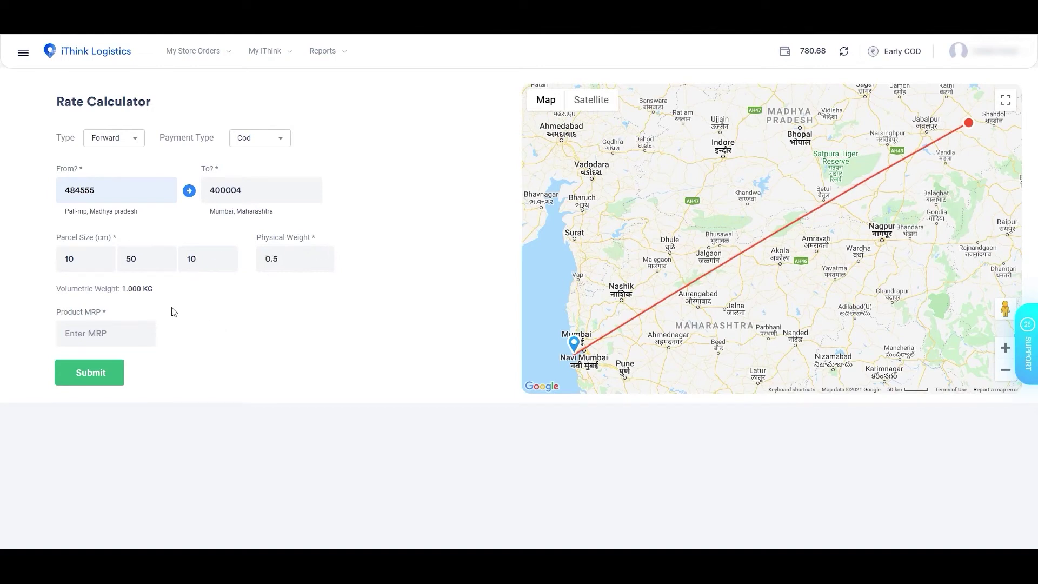
Set the product MRP to 520 and submit the form to get the courier rates
drag(64, 297, 156, 297)
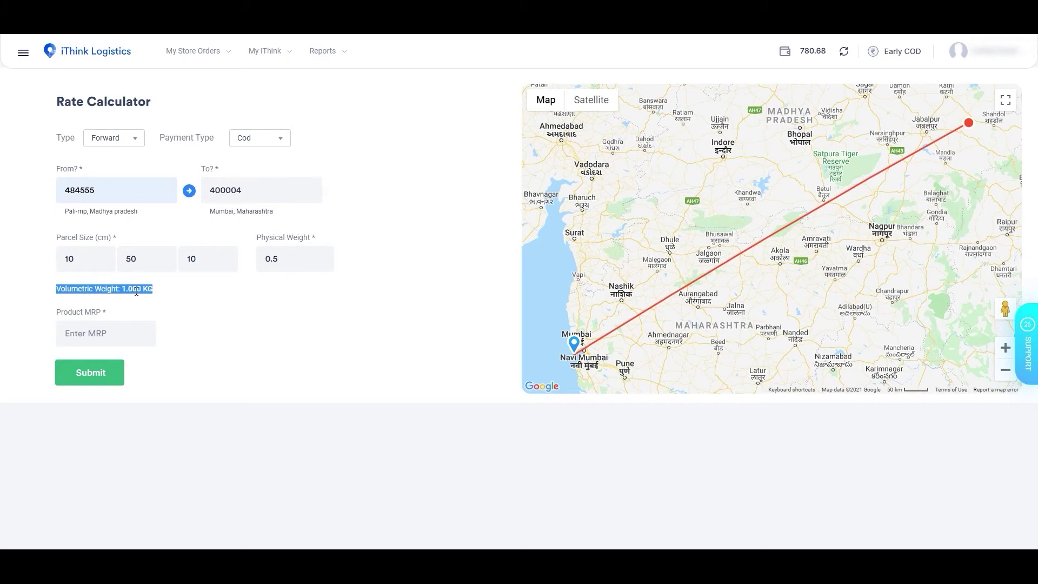
drag(54, 313, 109, 334)
click(110, 335)
text(5)
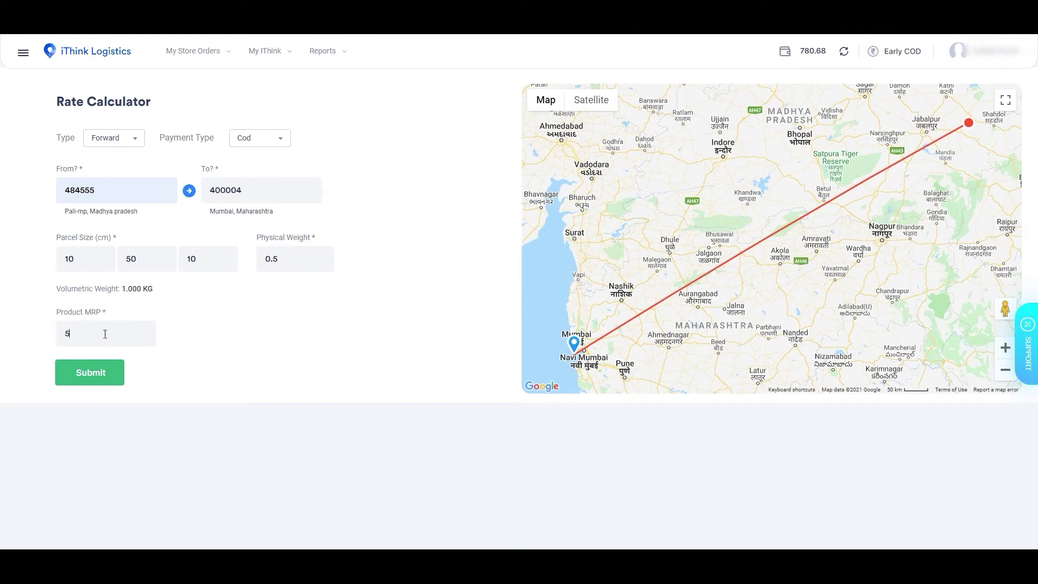
text(20)
click(82, 381)
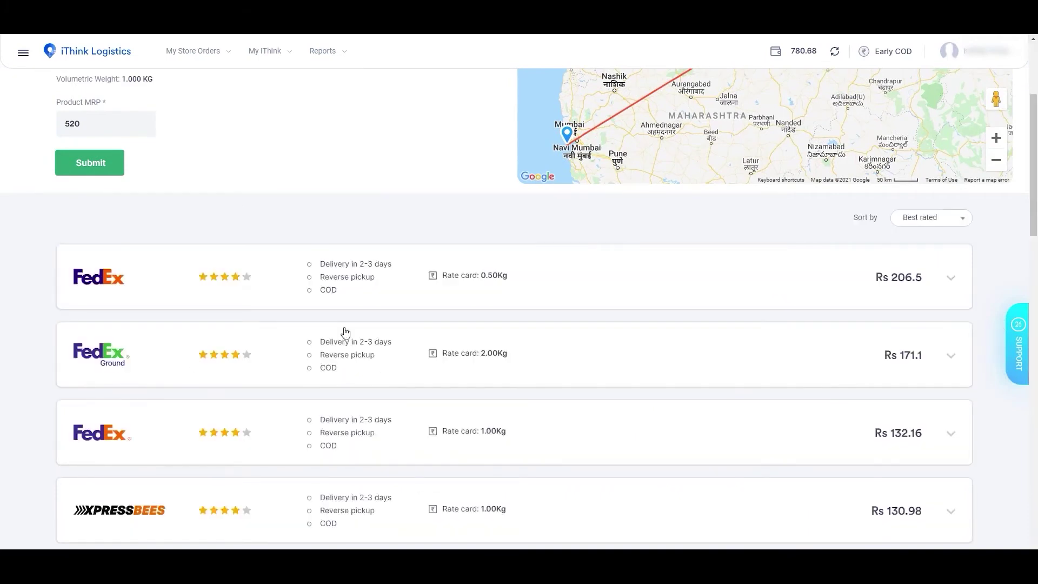
Check the sorting options available for the courier rates without changing the sort order
drag(848, 219, 894, 225)
click(922, 224)
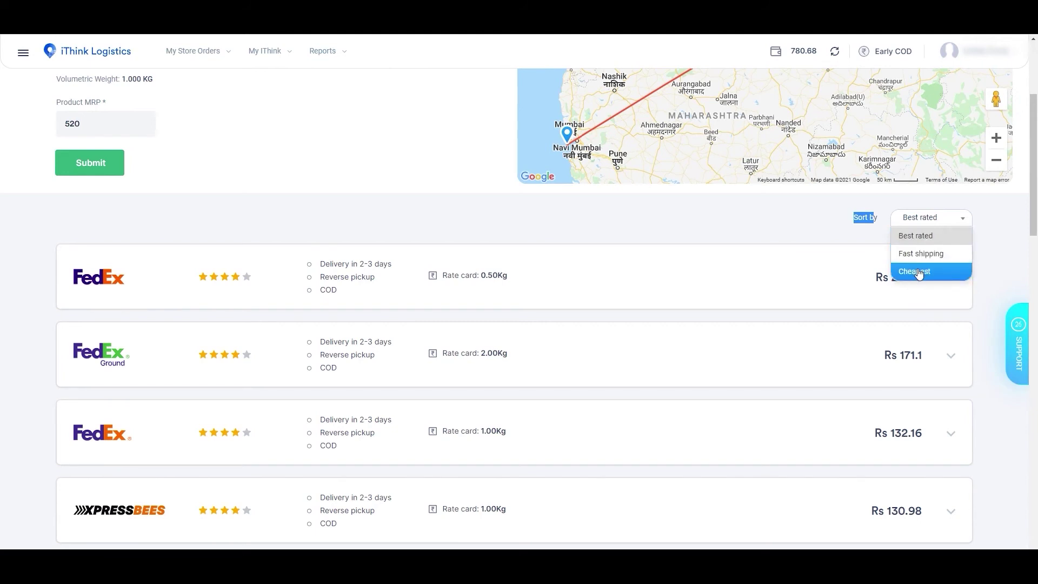
click(868, 250)
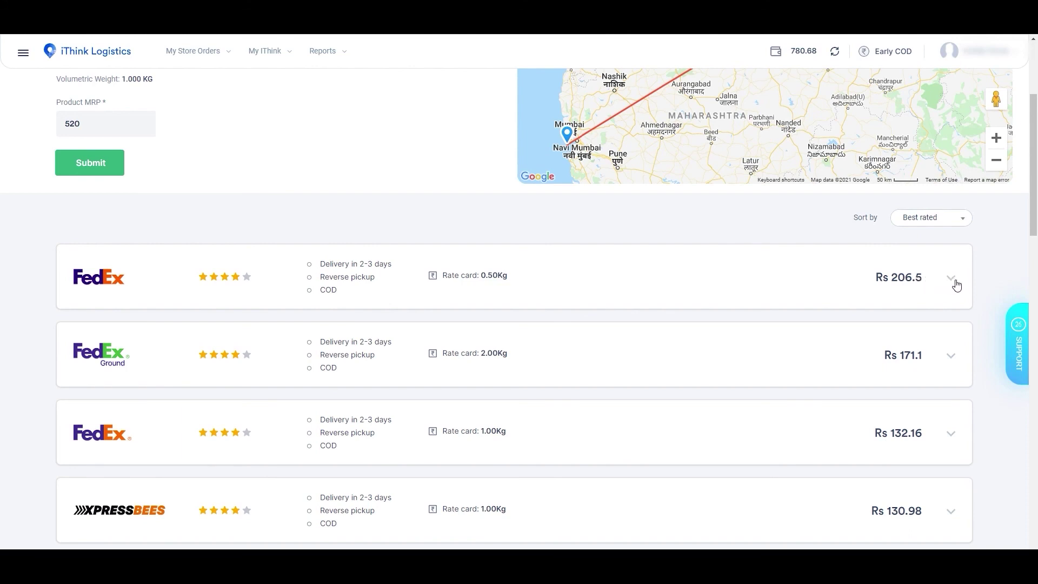
Expand the first FedEx result and examine its pickup, delivery and on-time scores and the rate breakdown
click(955, 284)
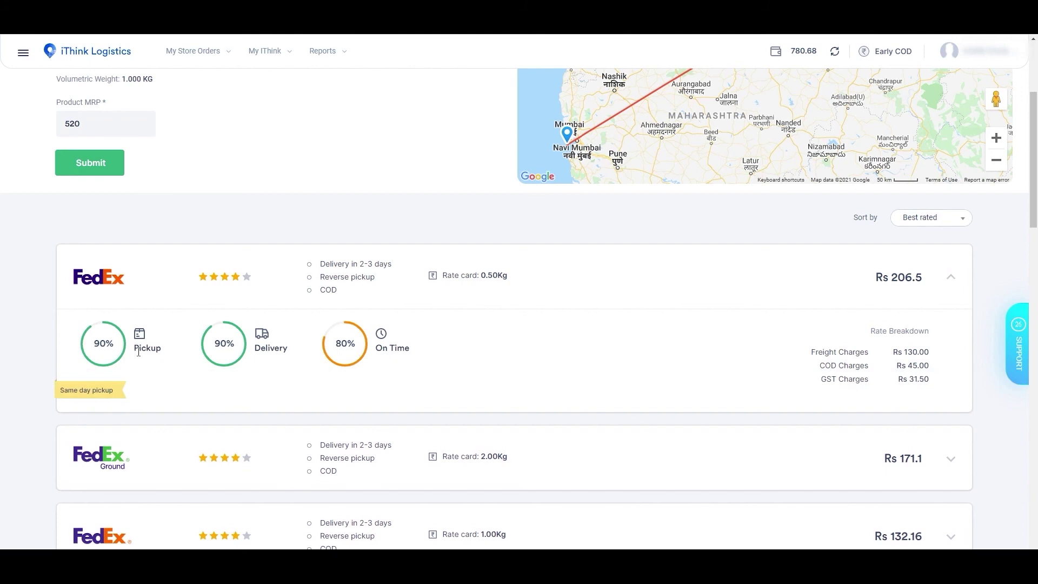
drag(135, 352, 166, 354)
drag(254, 354, 294, 355)
drag(375, 353, 414, 354)
drag(870, 333, 933, 337)
click(933, 337)
drag(811, 352, 838, 354)
drag(820, 366, 838, 381)
click(830, 380)
scroll(845, 386, up, 4)
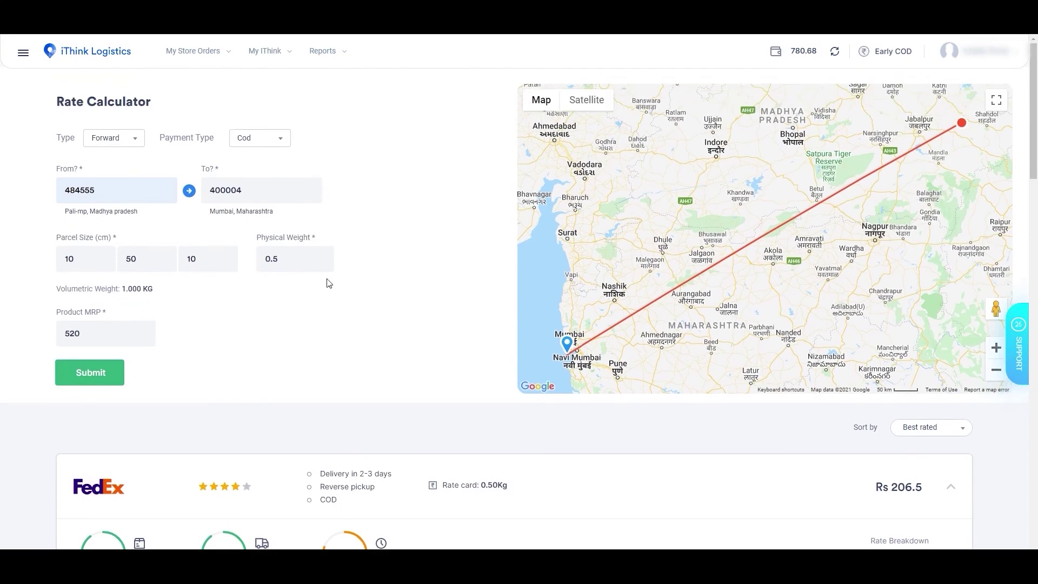
drag(52, 108, 157, 110)
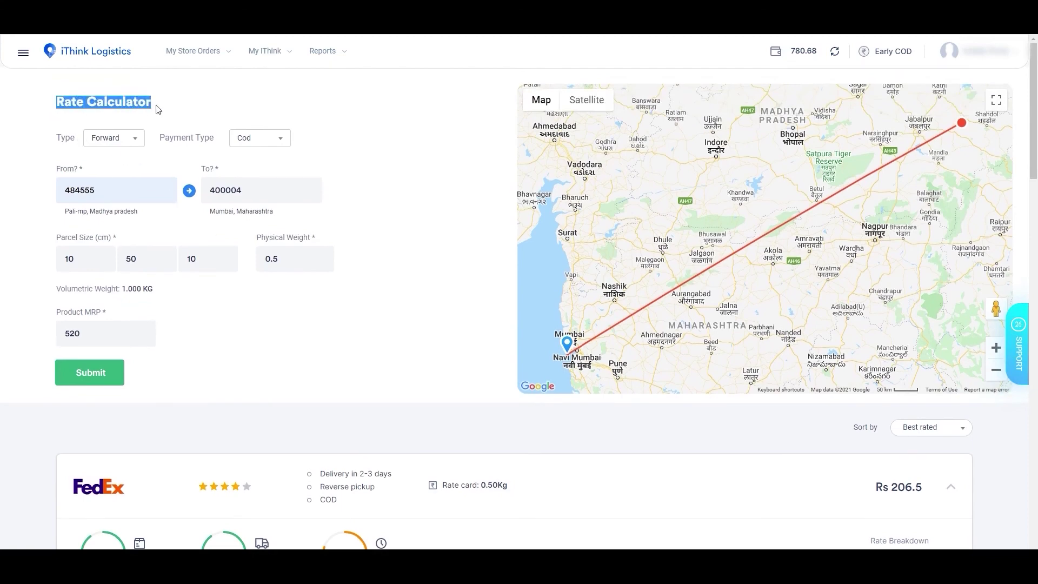